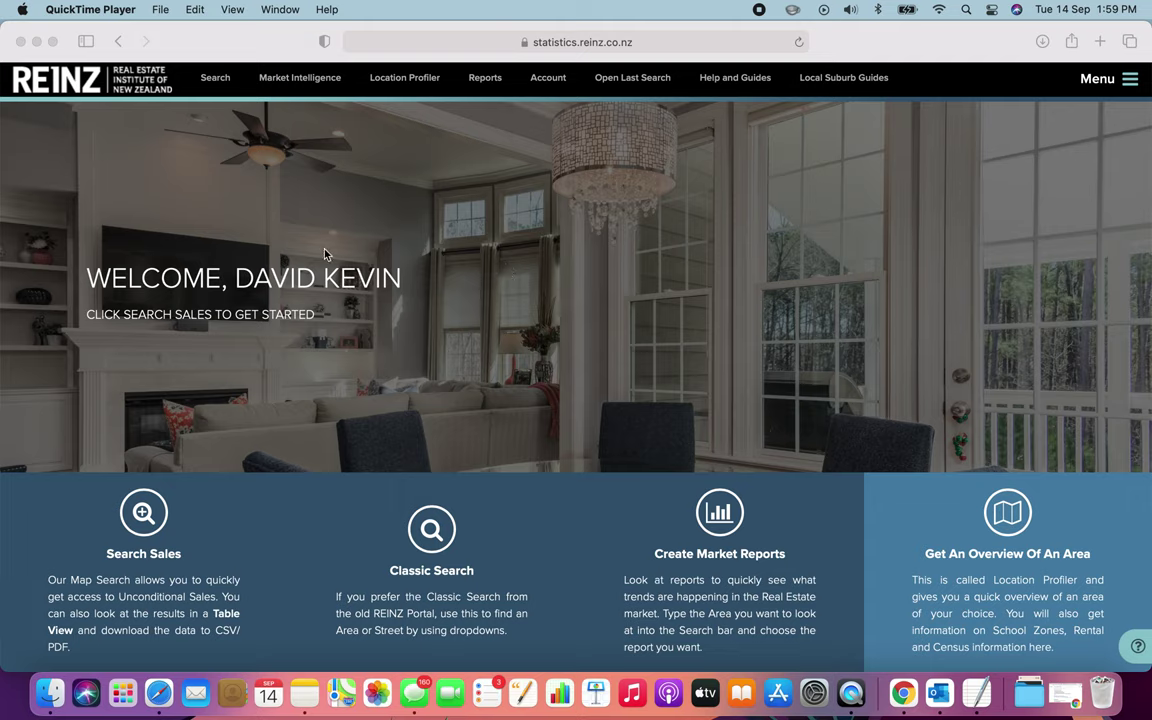
# - Start a fresh REINZ sales search instead of reusing the previous one
pyautogui.click(137, 478)
pyautogui.click(143, 515)
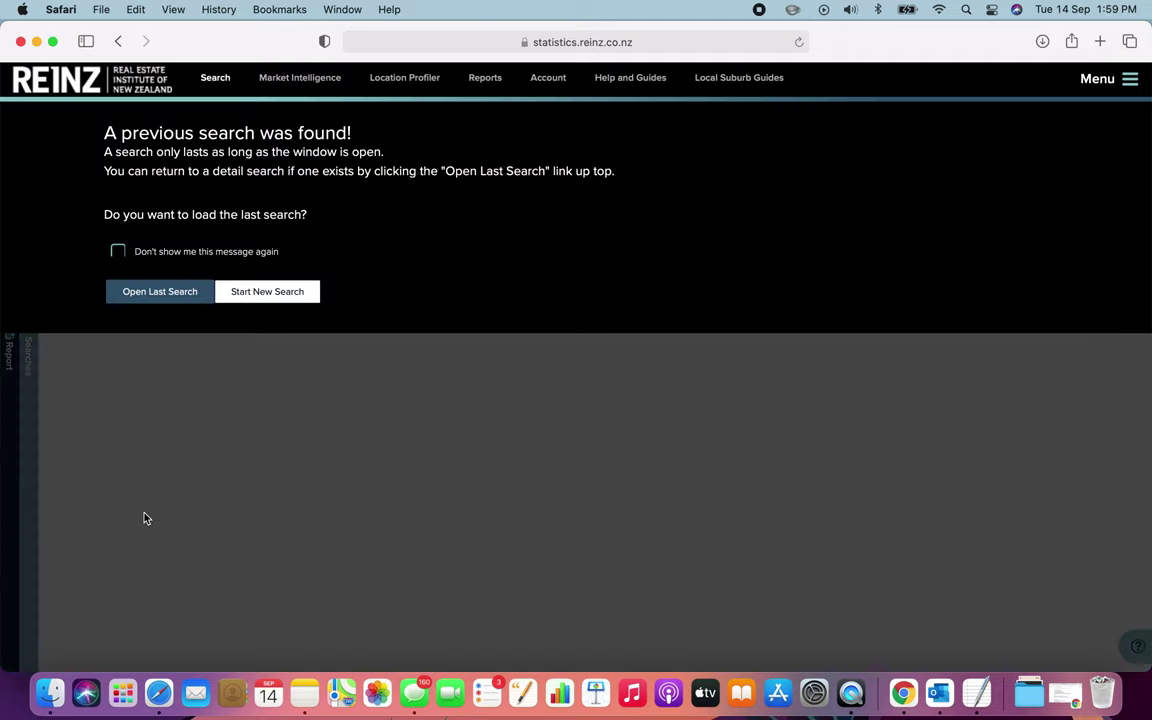
pyautogui.click(256, 294)
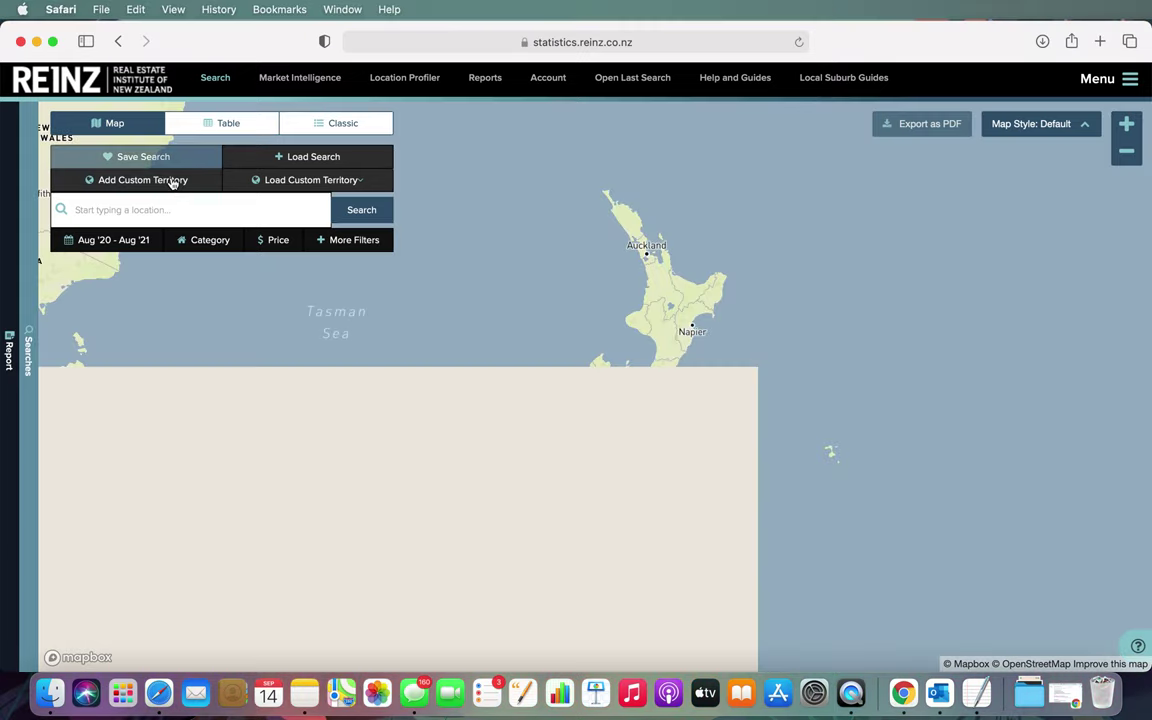
pyautogui.click(170, 180)
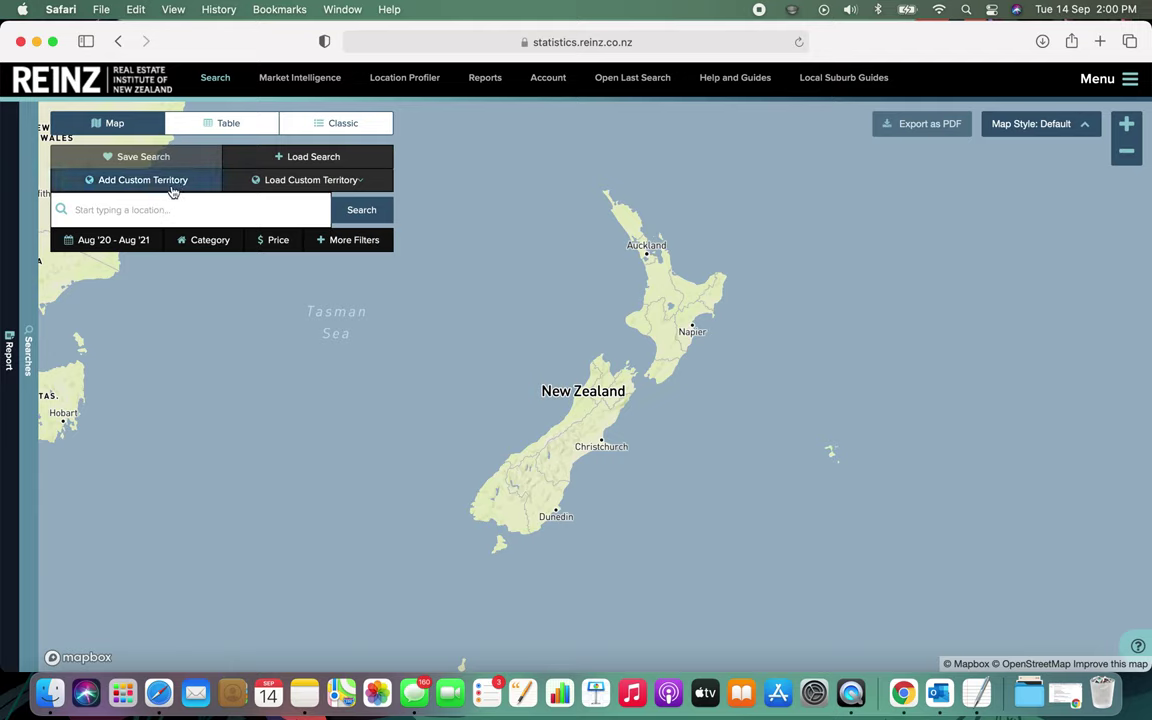
# - Load the saved custom territory 'All of Waiheke' as the location and expand the Locations list
pyautogui.click(356, 185)
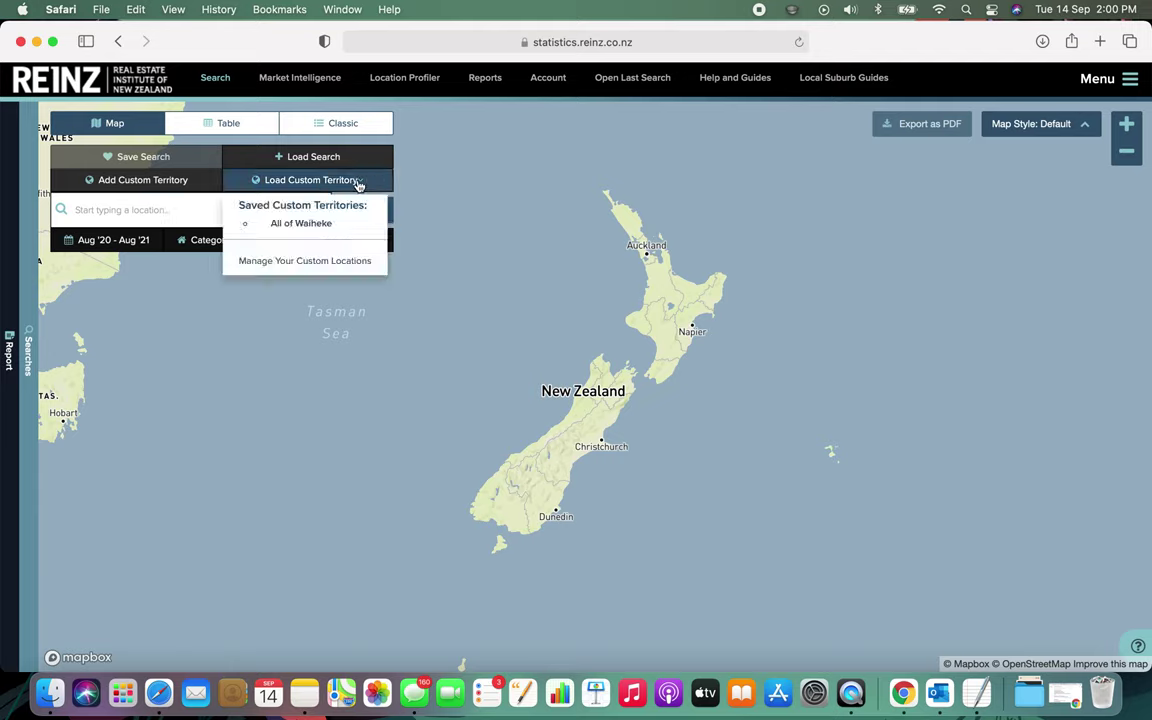
pyautogui.moveTo(312, 228)
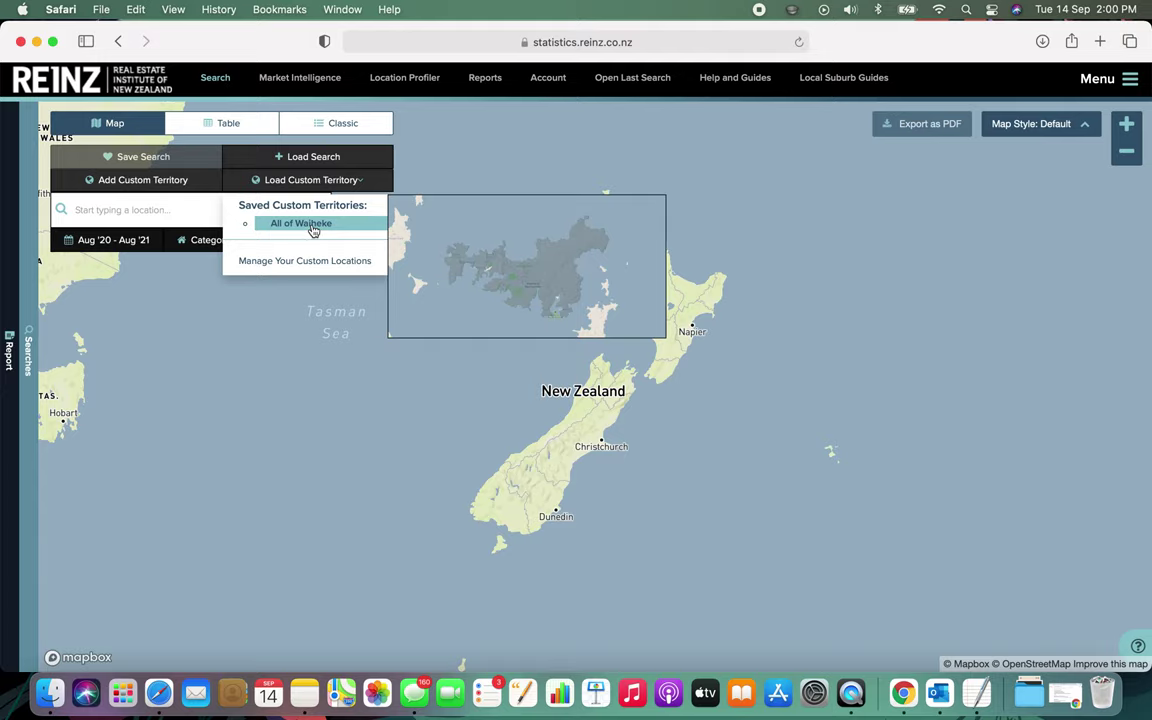
pyautogui.click(312, 226)
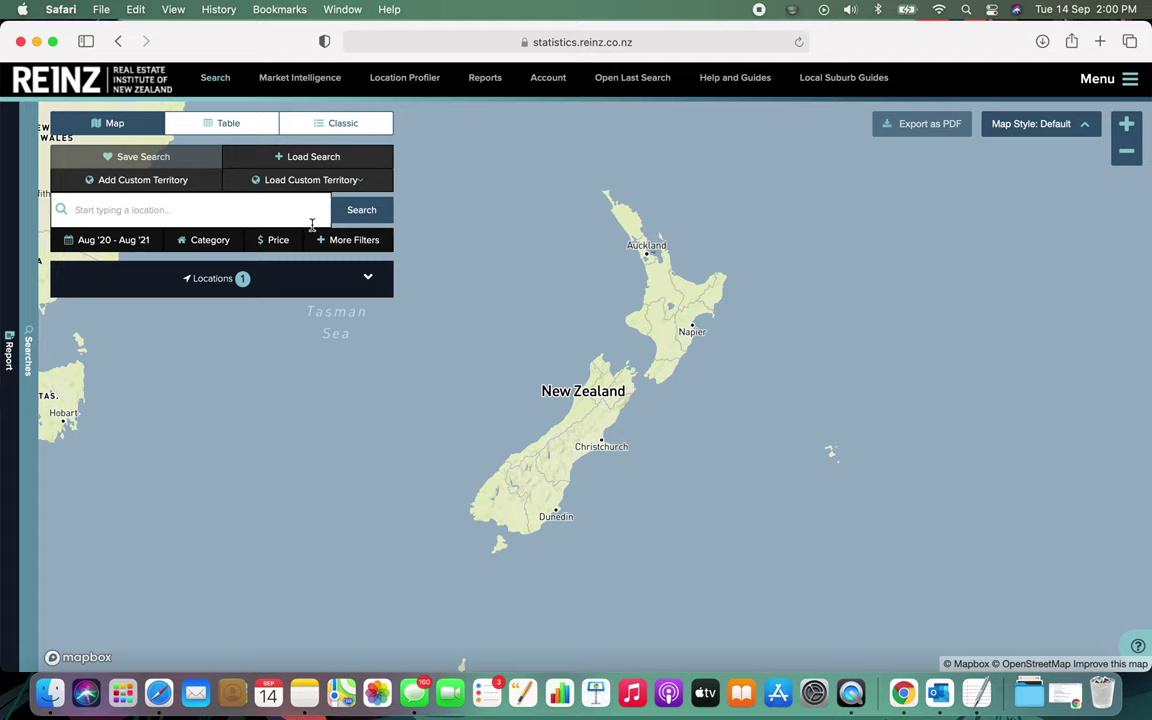
pyautogui.click(368, 279)
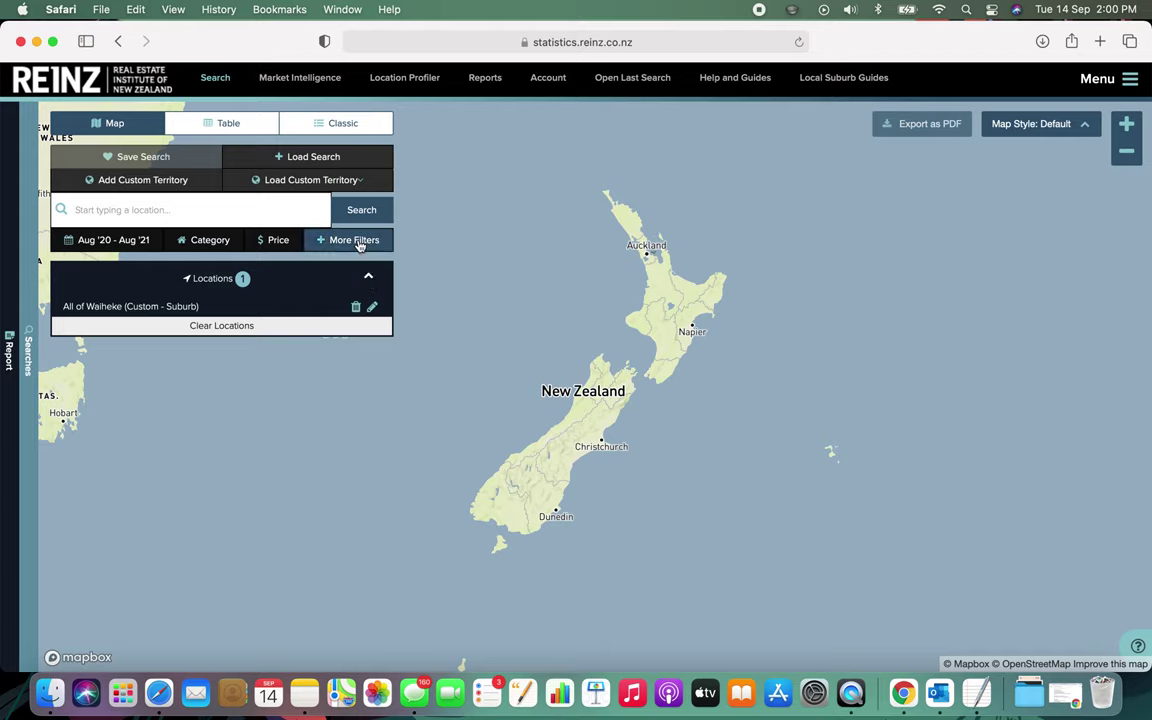
# - Untick Include Private Sales in More Filters to exclude private sales
pyautogui.click(360, 246)
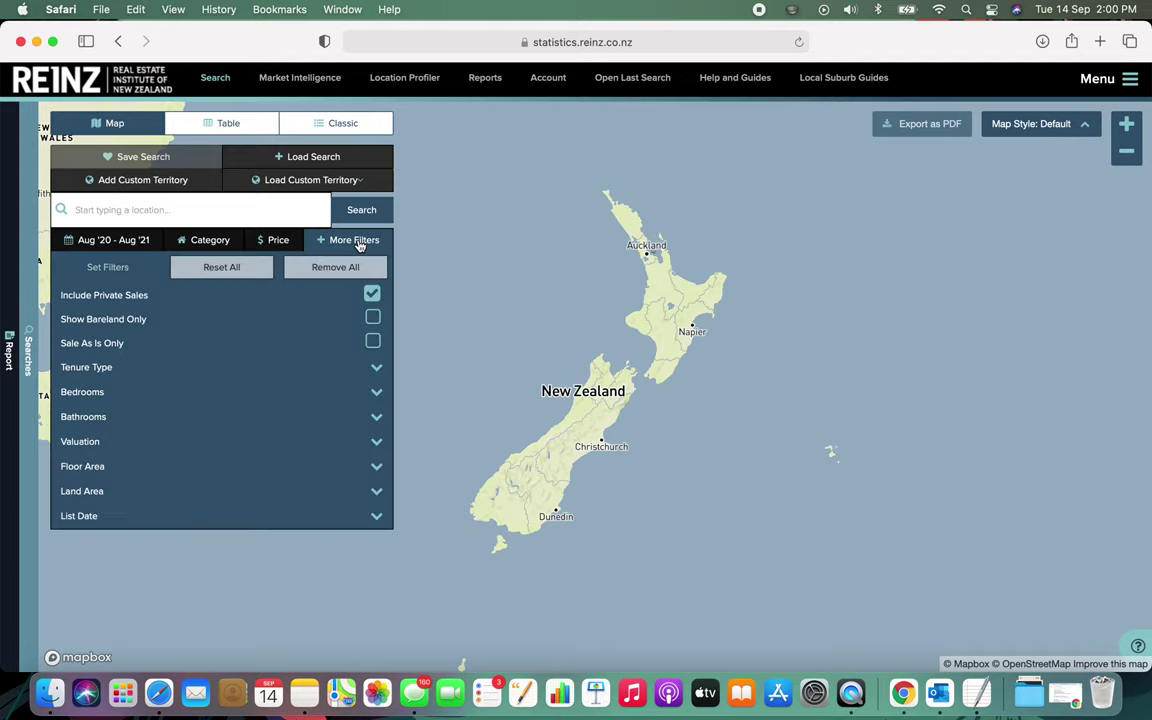
pyautogui.click(372, 297)
pyautogui.click(371, 296)
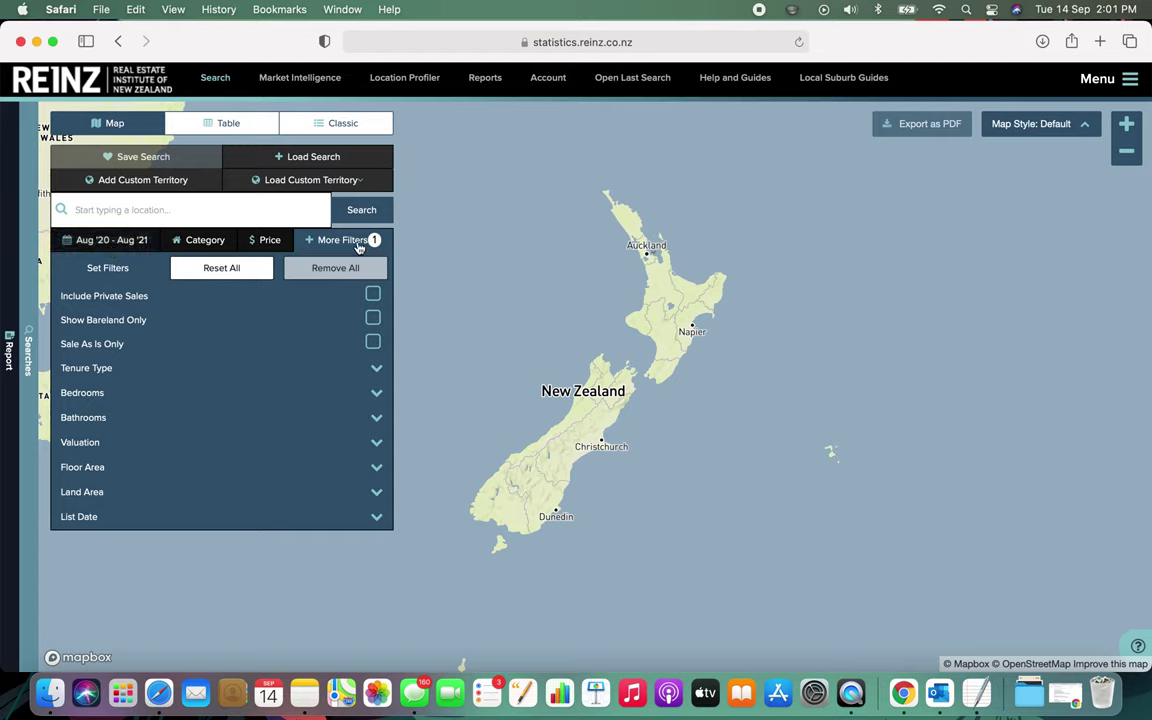
# - Set the date range to Last 12 Months, Sep '20 – Aug '21
pyautogui.click(117, 249)
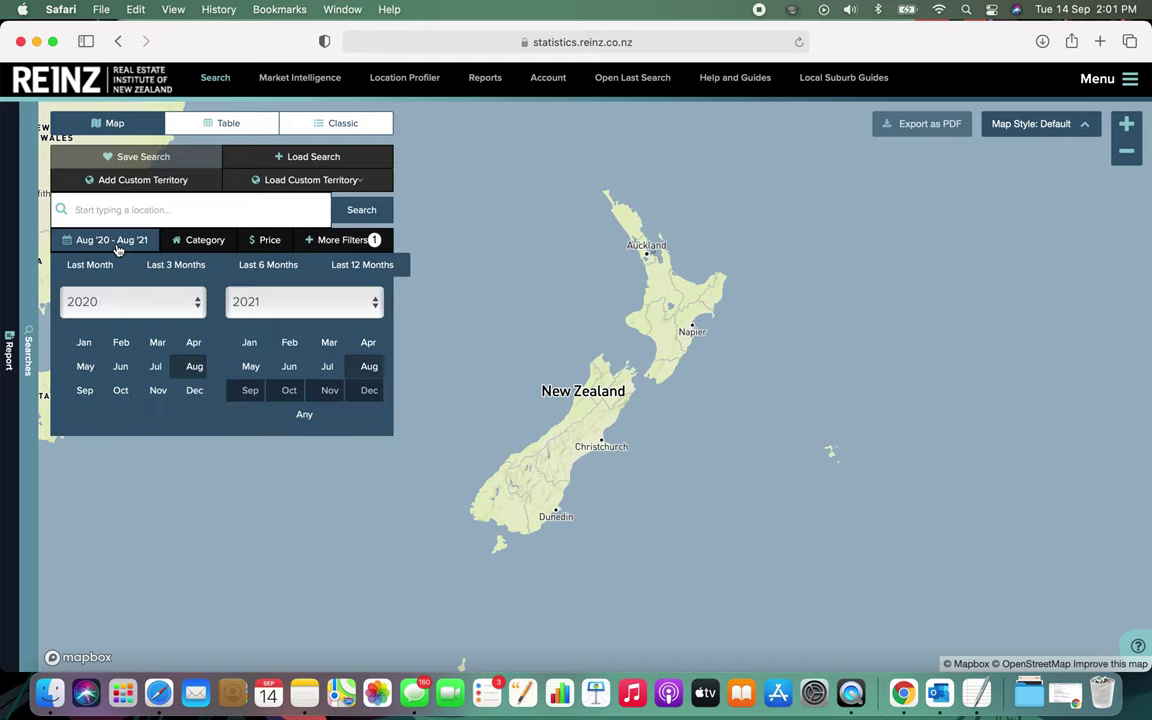
pyautogui.click(373, 267)
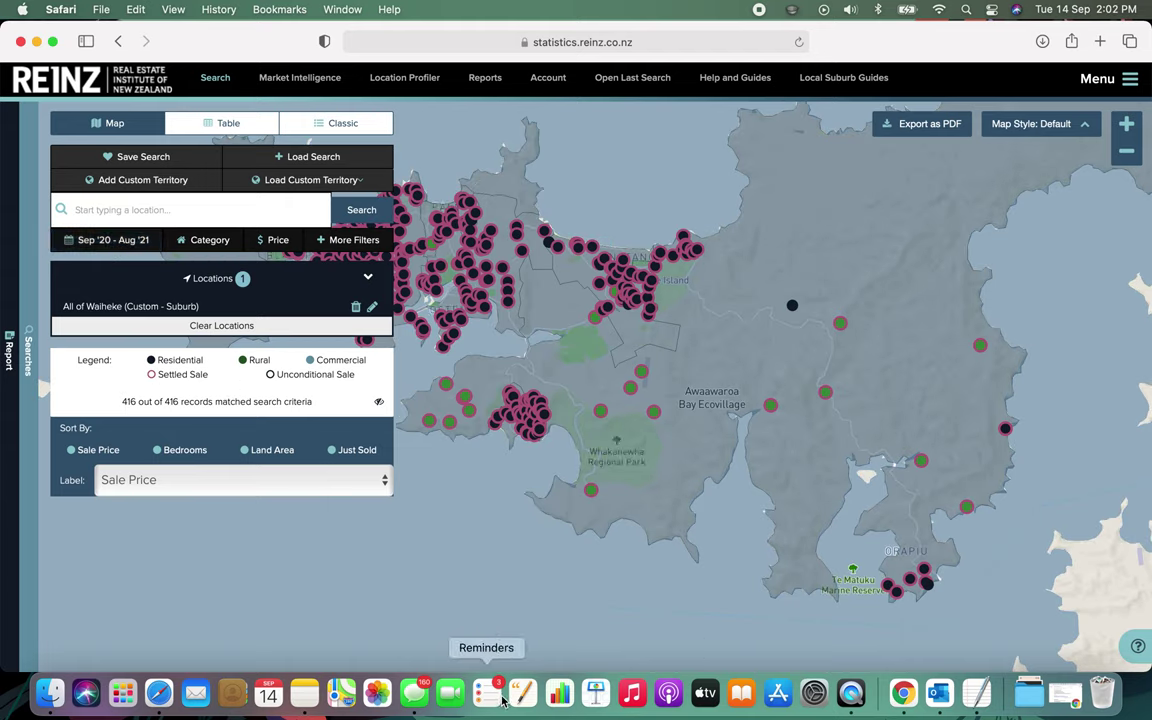
# - Replace the placeholder dots in the notes' first line with the sales count 416, then return to REINZ
pyautogui.click(975, 695)
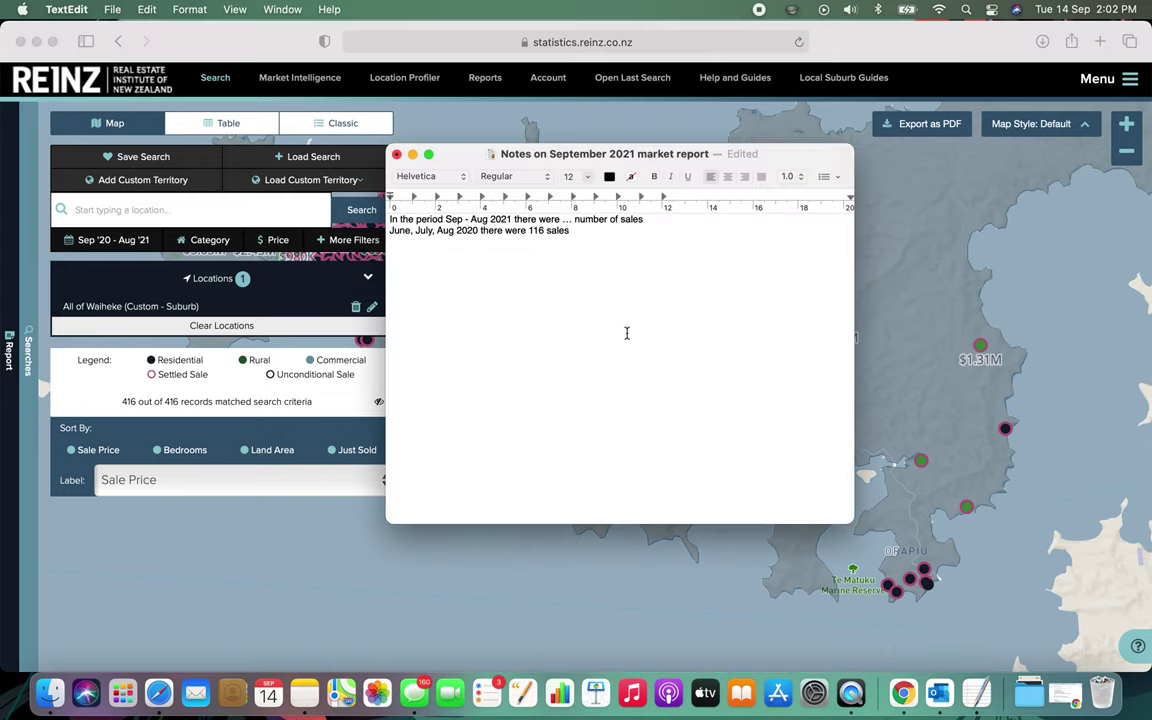
pyautogui.click(572, 219)
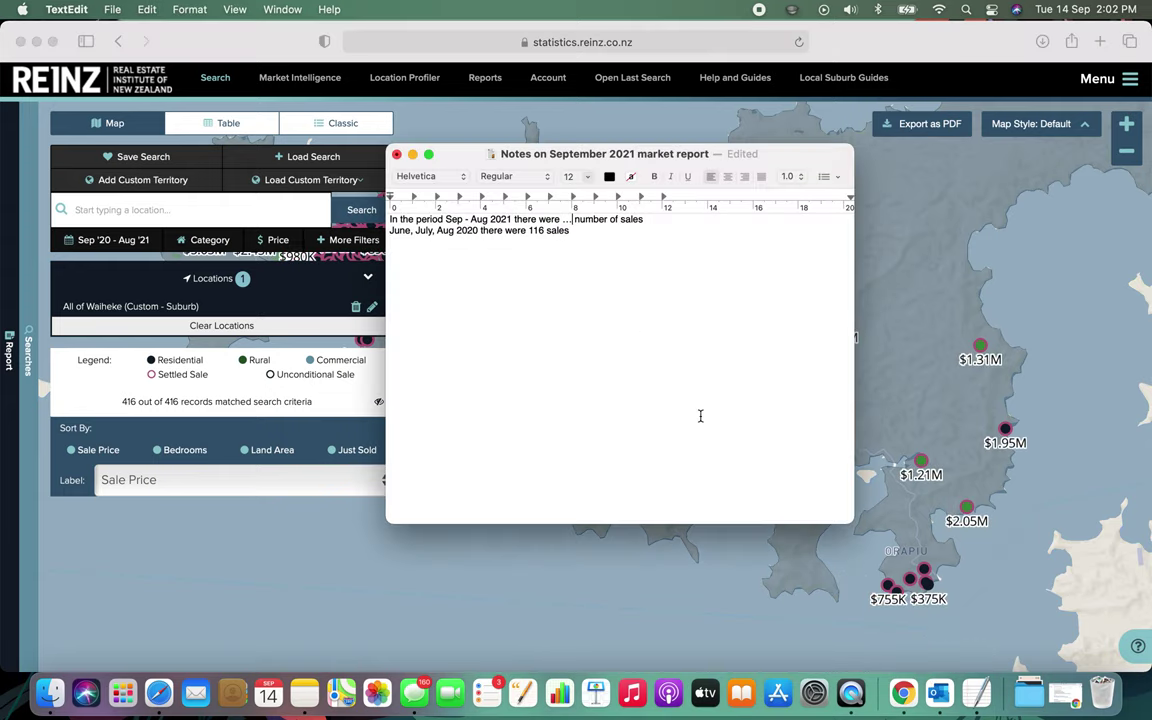
pyautogui.press('BackSpace')
pyautogui.press('BackSpace')
pyautogui.press('BackSpace')
pyautogui.press('BackSpace')
pyautogui.press('BackSpace')
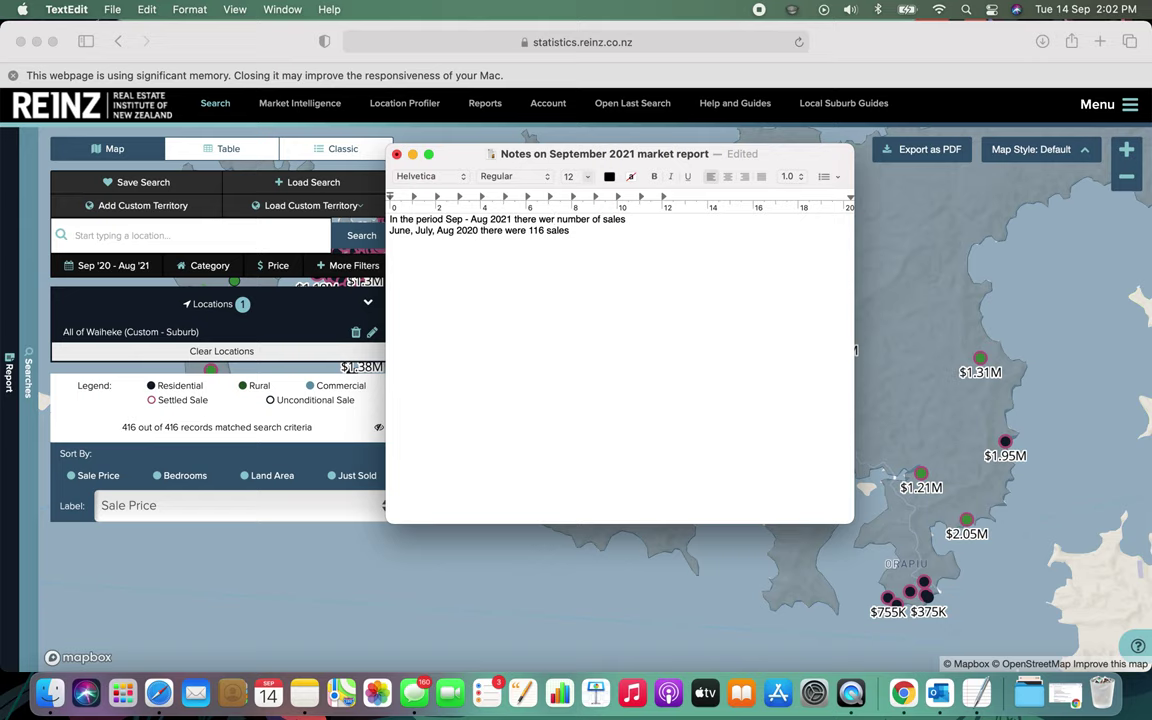
pyautogui.write('e 416')
pyautogui.click(217, 43)
pyautogui.moveTo(312, 207)
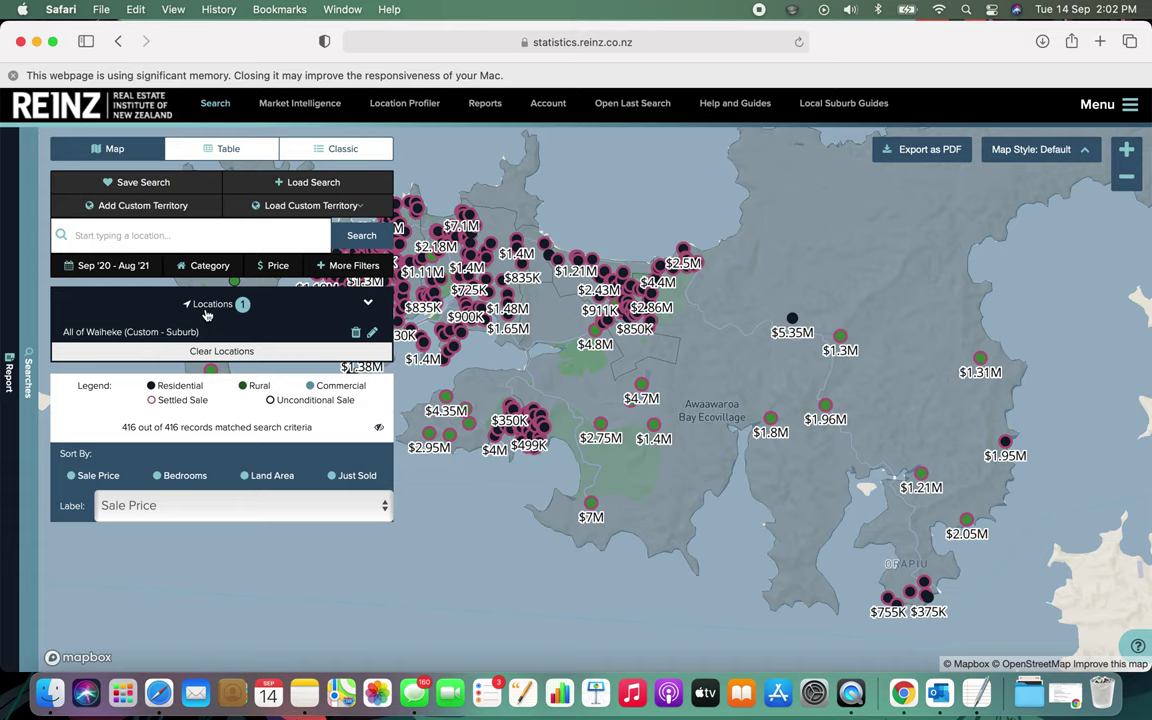
# - Set the date range to run from June 2020 to August 2020
pyautogui.click(112, 270)
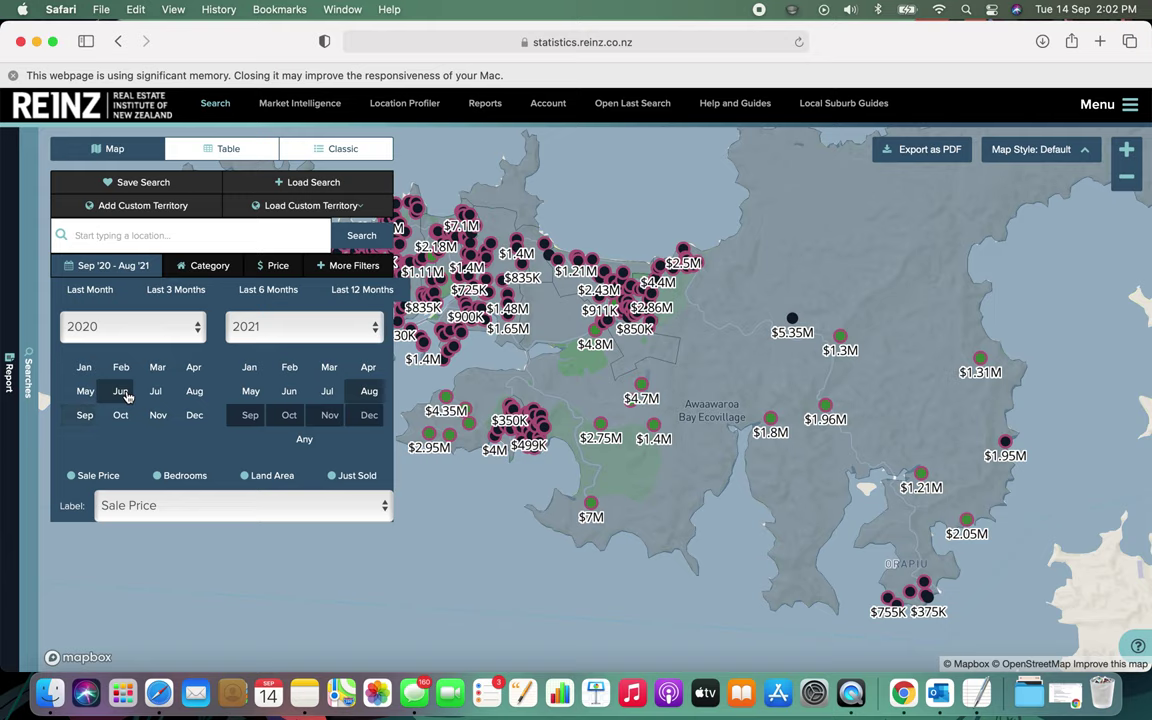
pyautogui.click(121, 392)
pyautogui.click(367, 394)
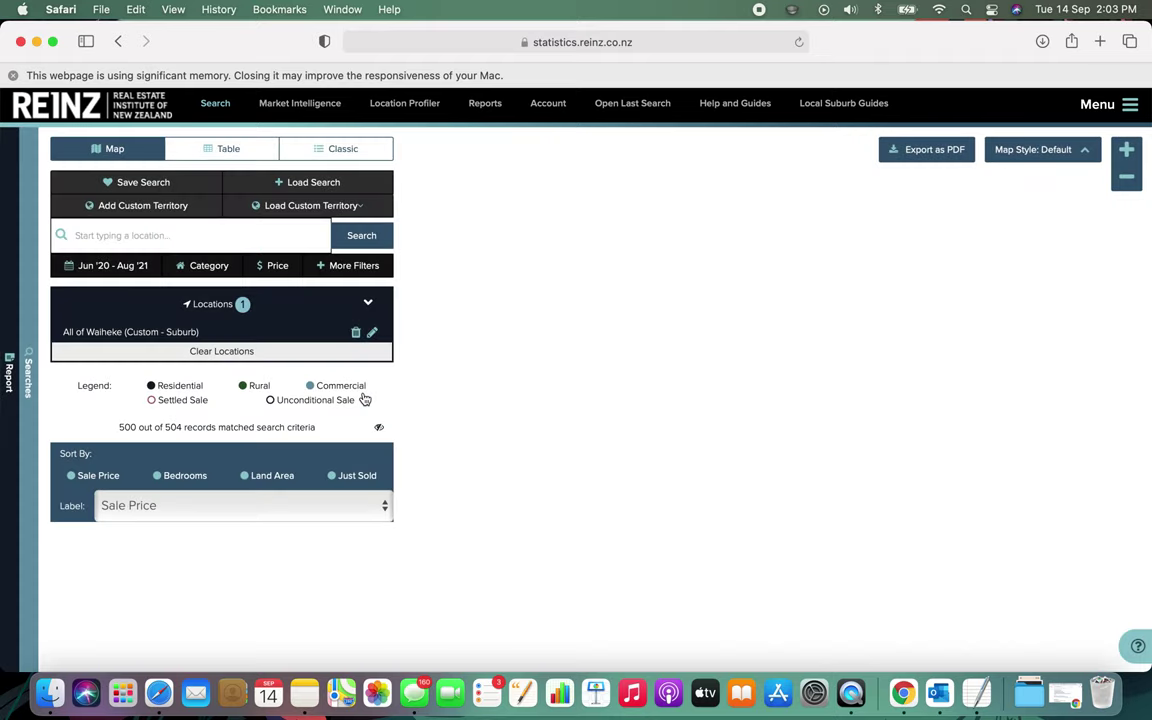
pyautogui.click(120, 267)
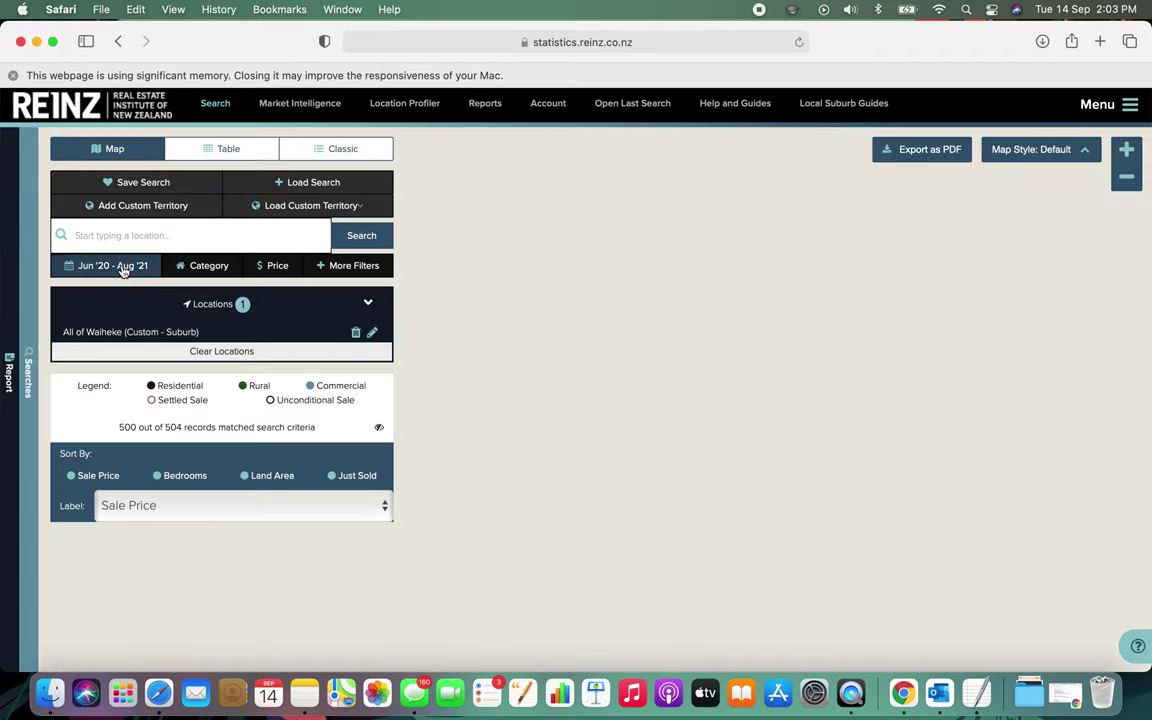
pyautogui.click(335, 326)
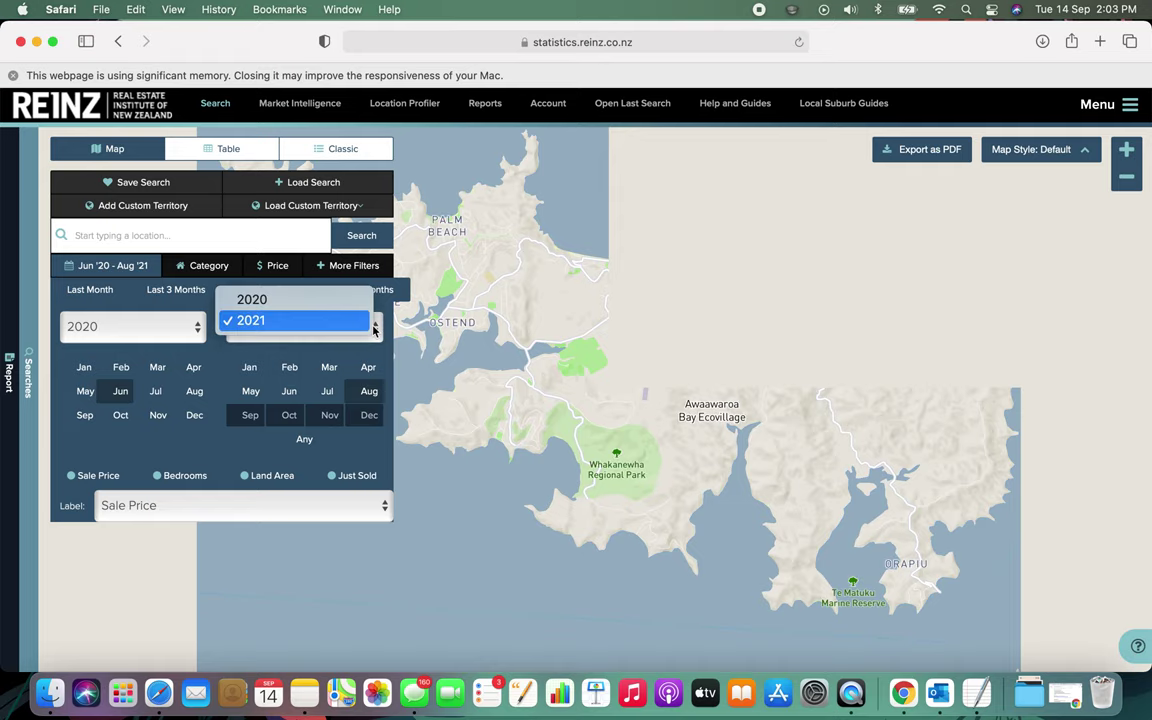
pyautogui.click(305, 302)
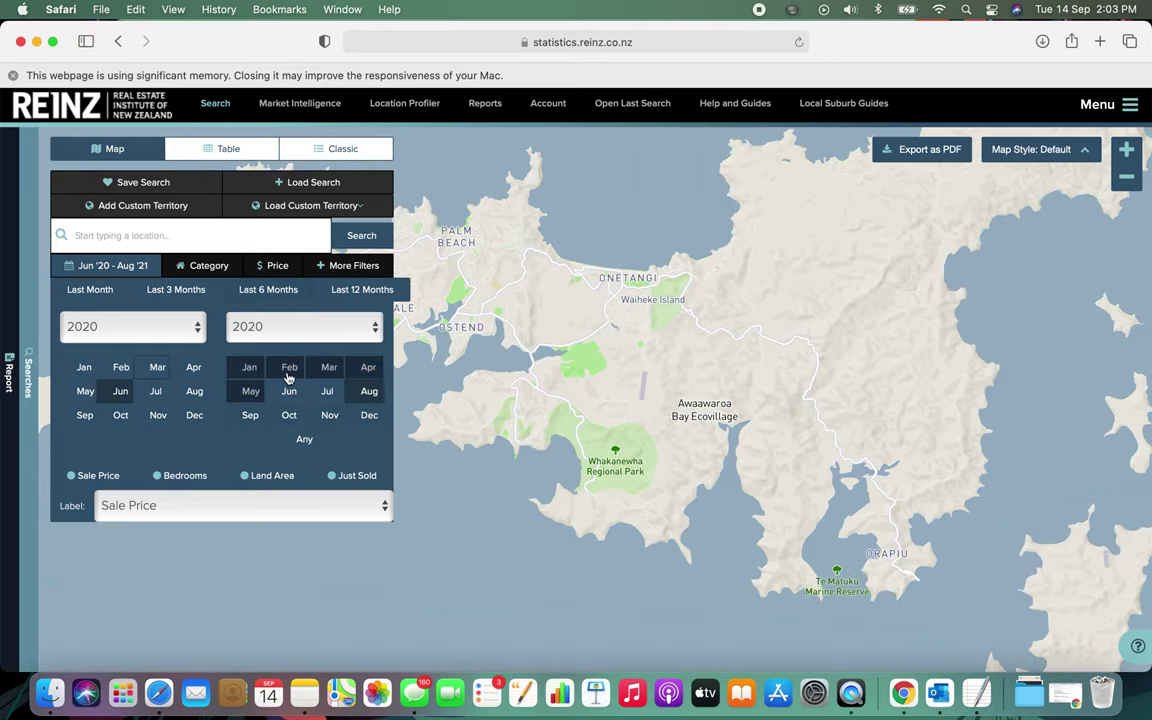
pyautogui.click(372, 392)
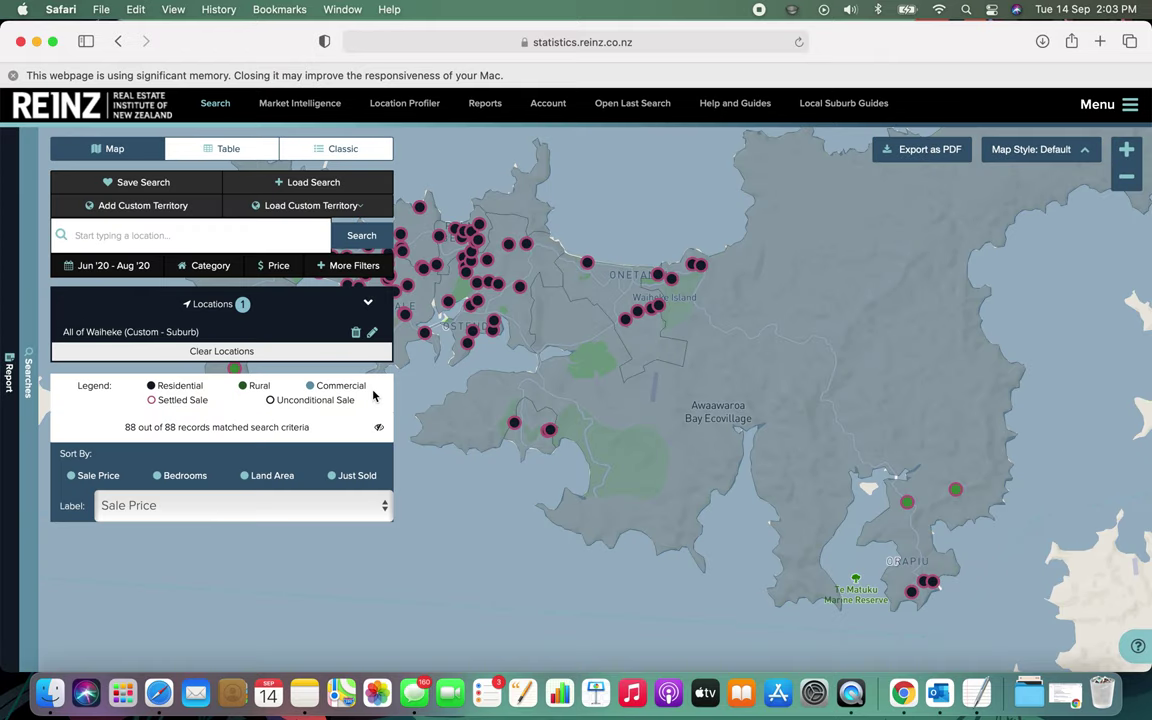
# - Change the count on line two of the notes from 116 to 88, then return to REINZ
pyautogui.click(978, 693)
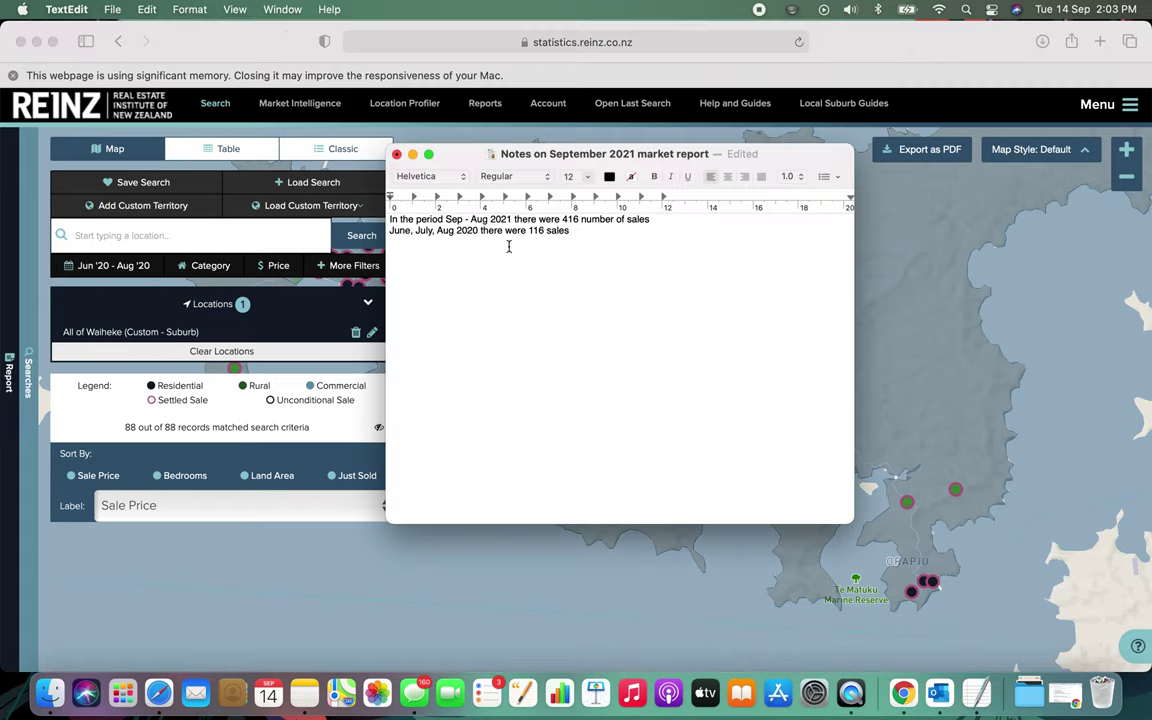
pyautogui.click(546, 231)
pyautogui.press('BackSpace')
pyautogui.press('BackSpace')
pyautogui.press('BackSpace')
pyautogui.write('88')
pyautogui.click(278, 287)
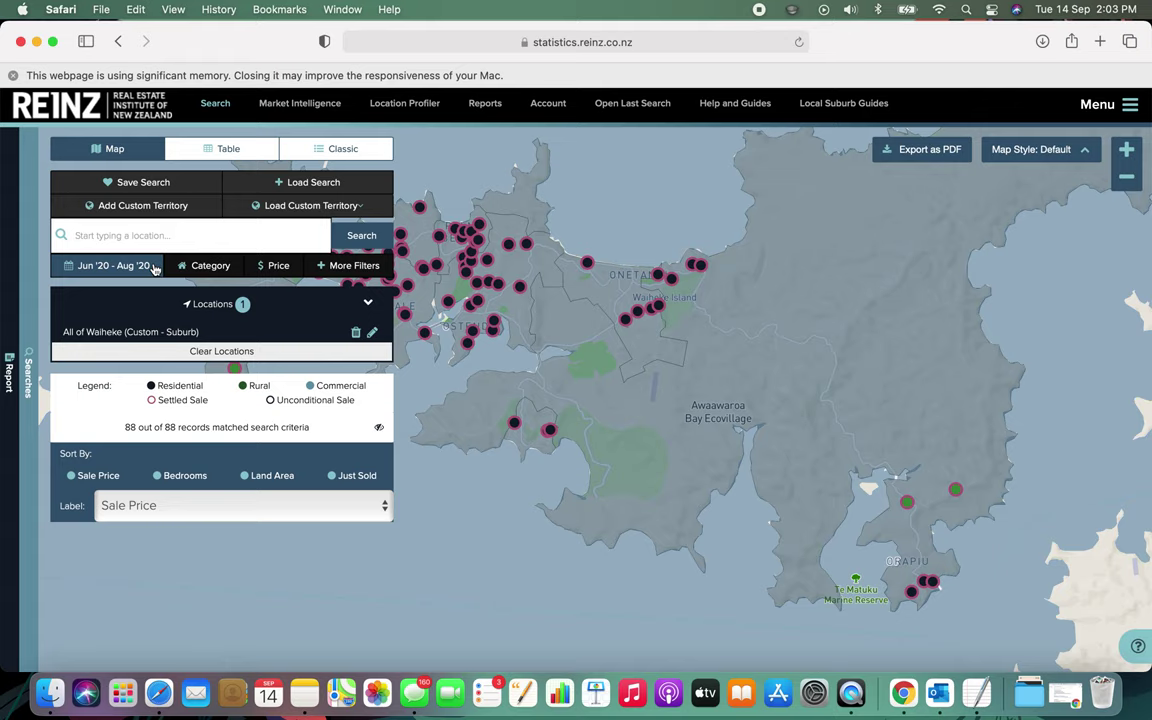
# - Show the 88 results in table view and export them as CSV
pyautogui.click(230, 152)
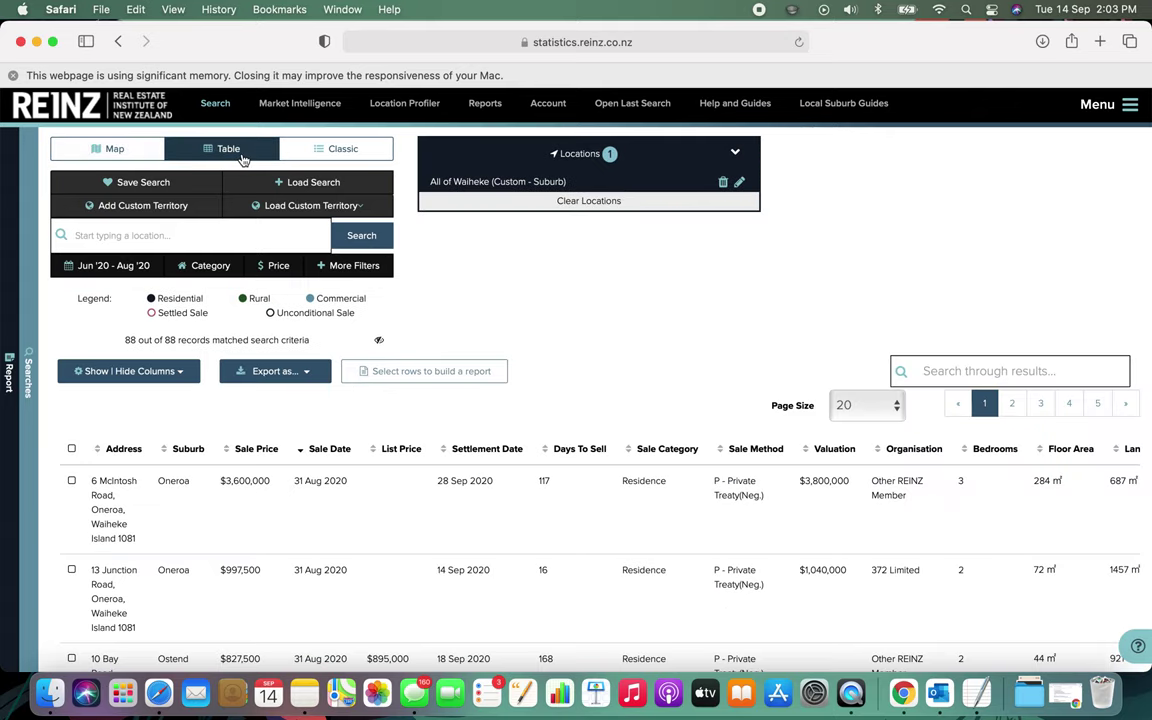
pyautogui.click(310, 373)
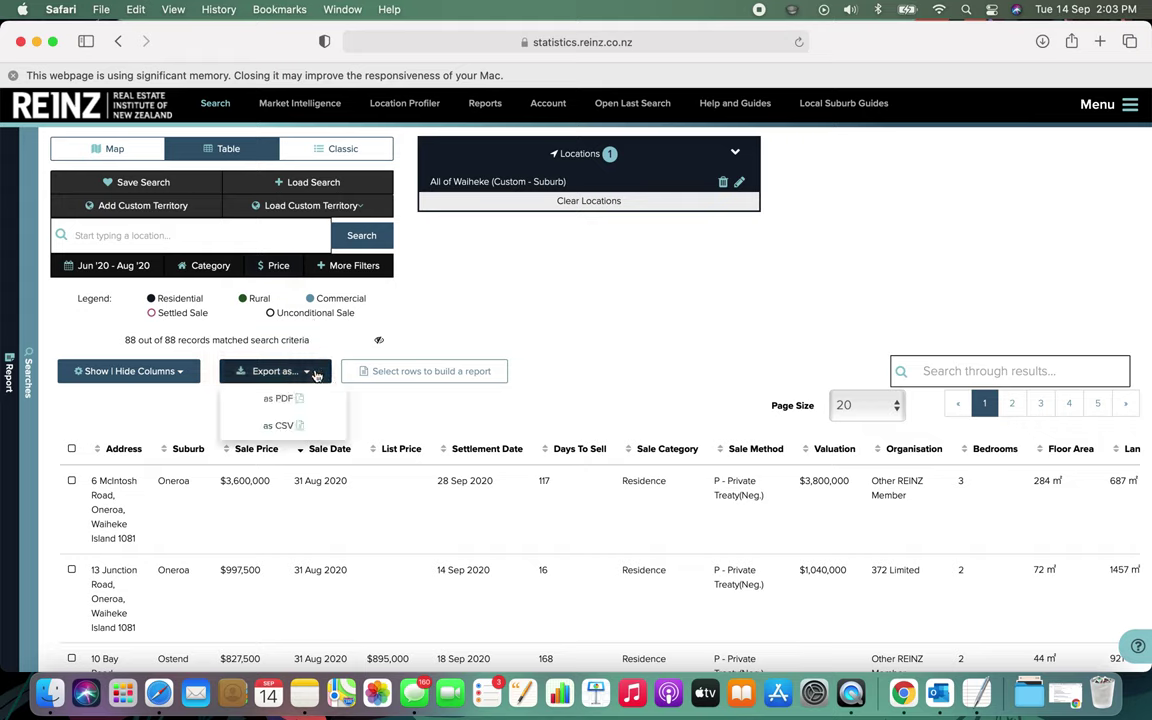
pyautogui.click(283, 426)
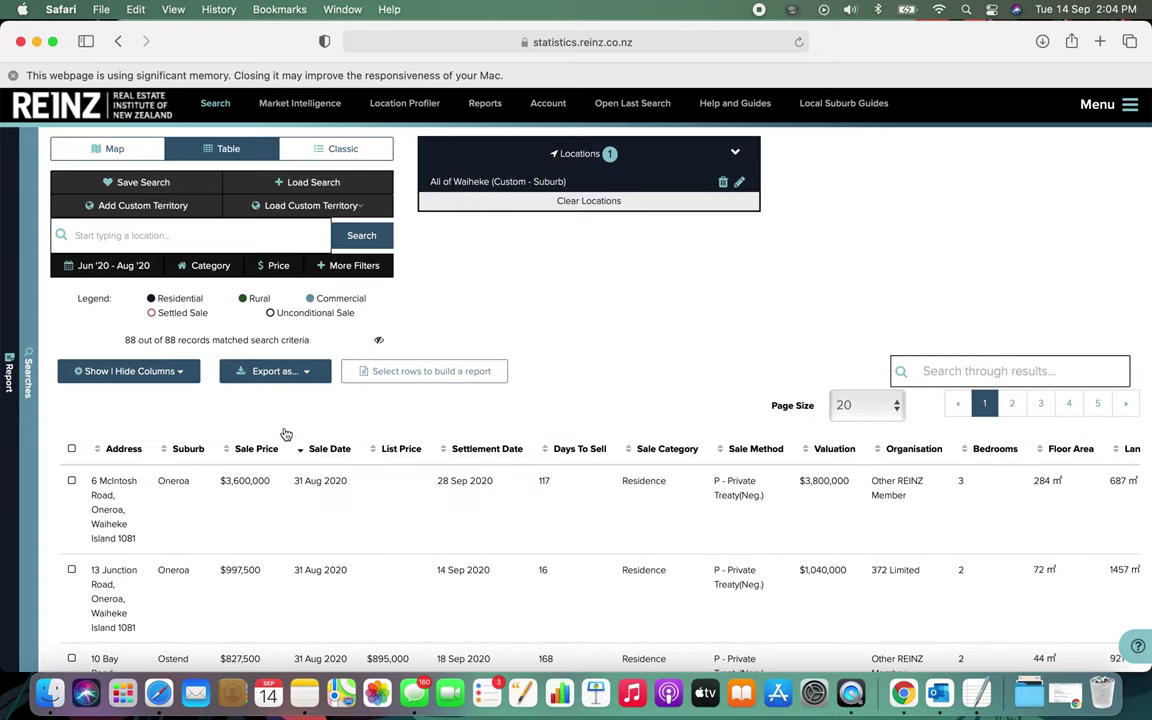